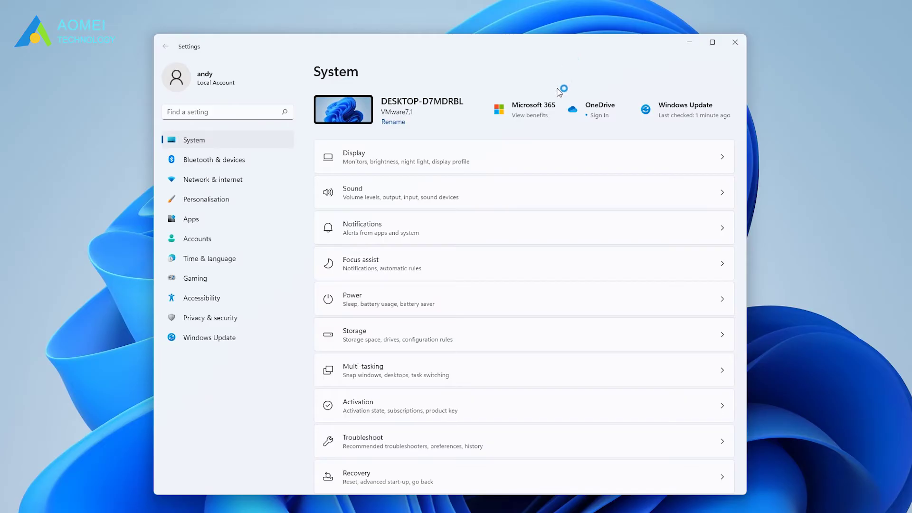
Step: Restart into advanced startup from the Recovery page's Restart now option, confirming the restart
left_click(442, 476)
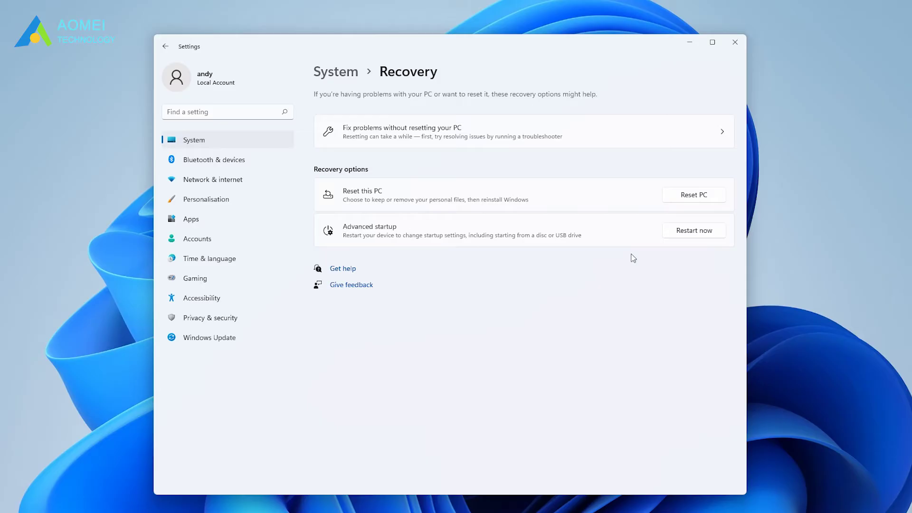
left_click(689, 234)
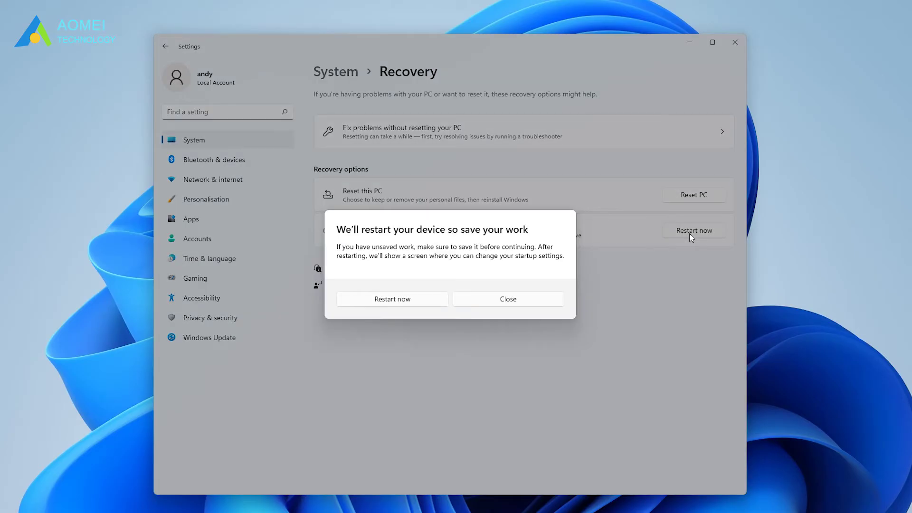
left_click(413, 300)
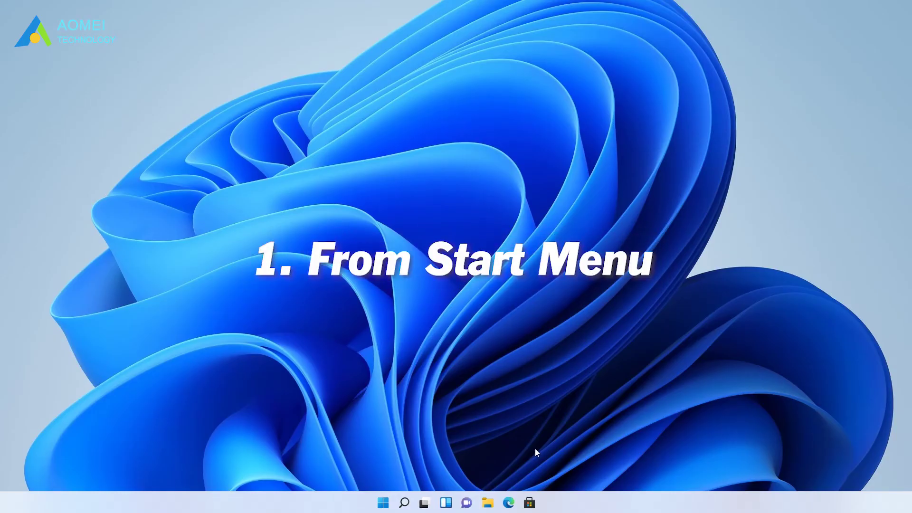
Step: Show the Start menu power choices, then restart via the Start right-click Shut down menu
left_click(384, 506)
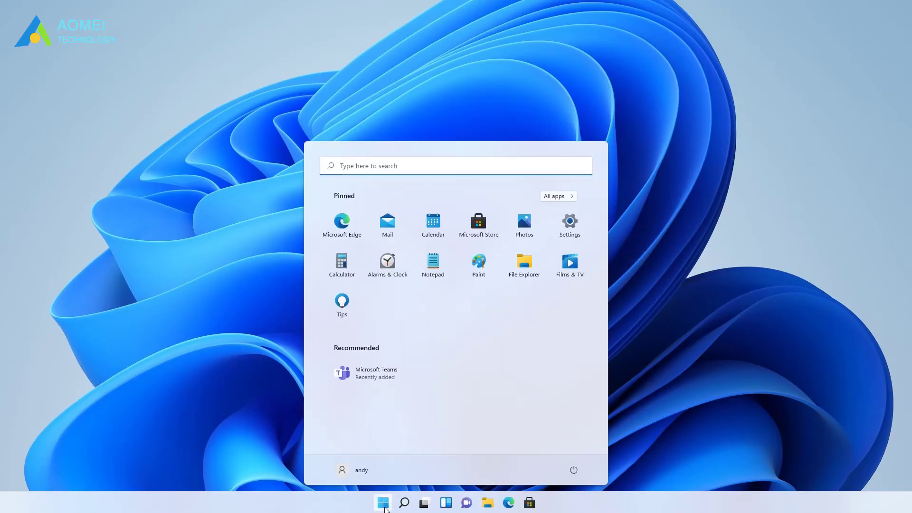
left_click(574, 470)
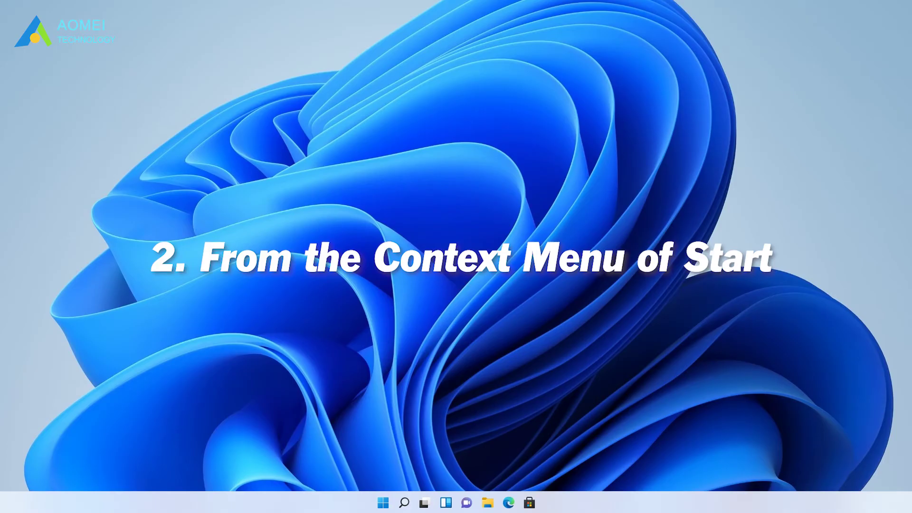
right_click(384, 504)
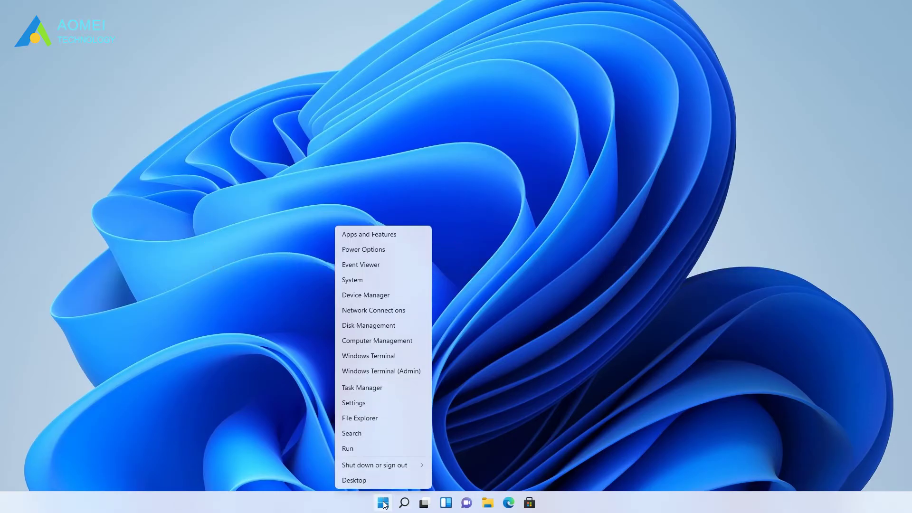
mouse_move(375, 465)
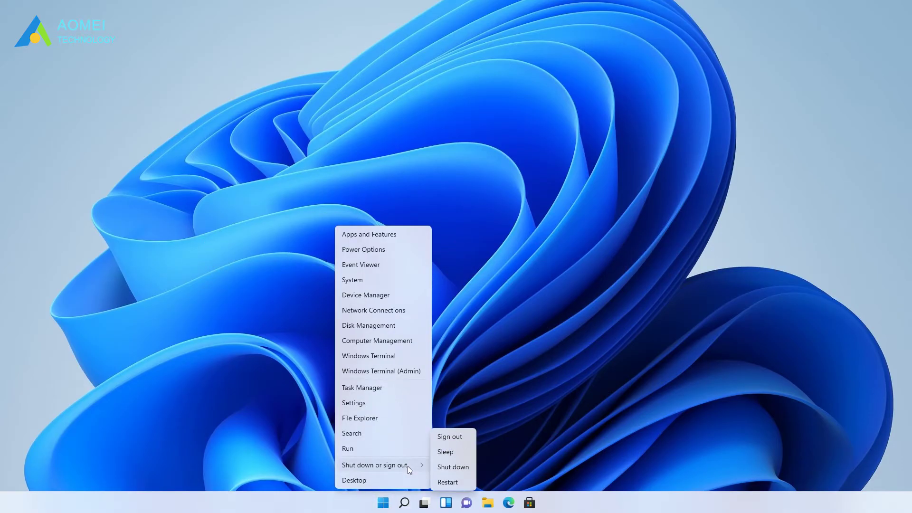
left_click(460, 487, "shift")
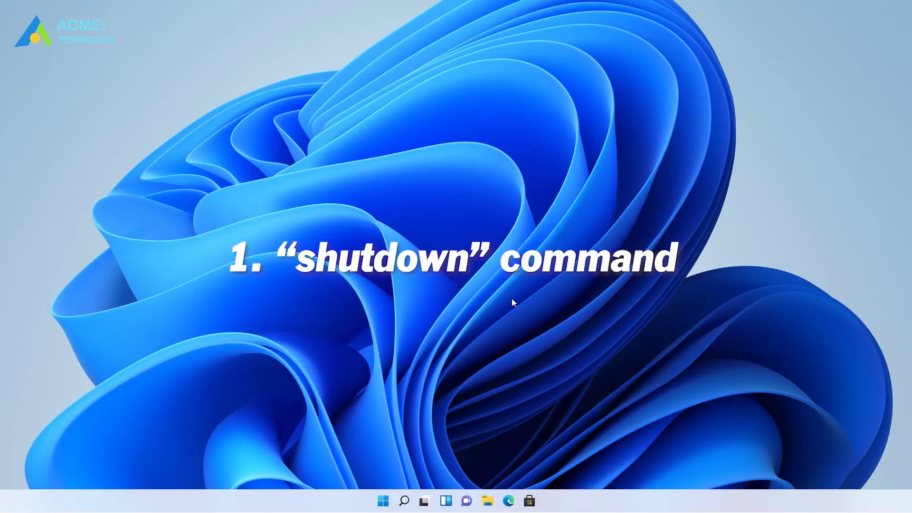
Step: Search for cmd and run Command Prompt as administrator
left_click(383, 501)
left_click(483, 162)
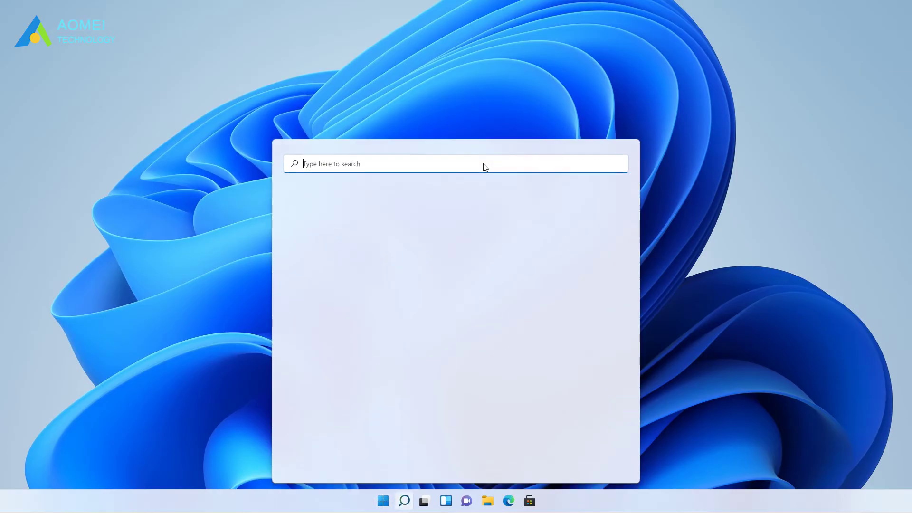
type("c")
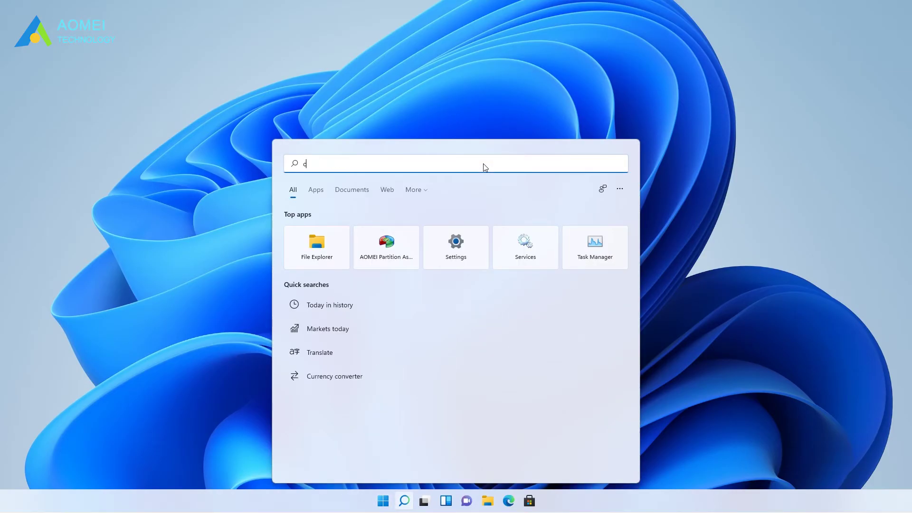
type("md")
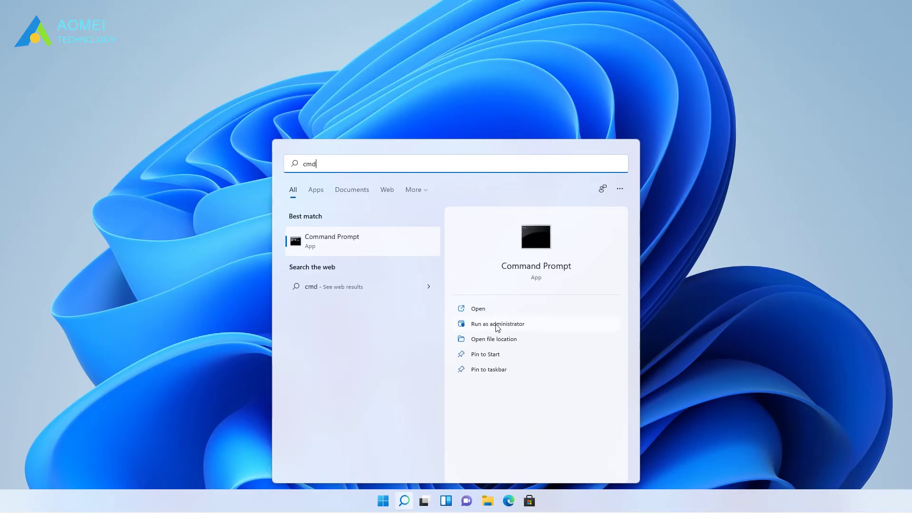
left_click(497, 327)
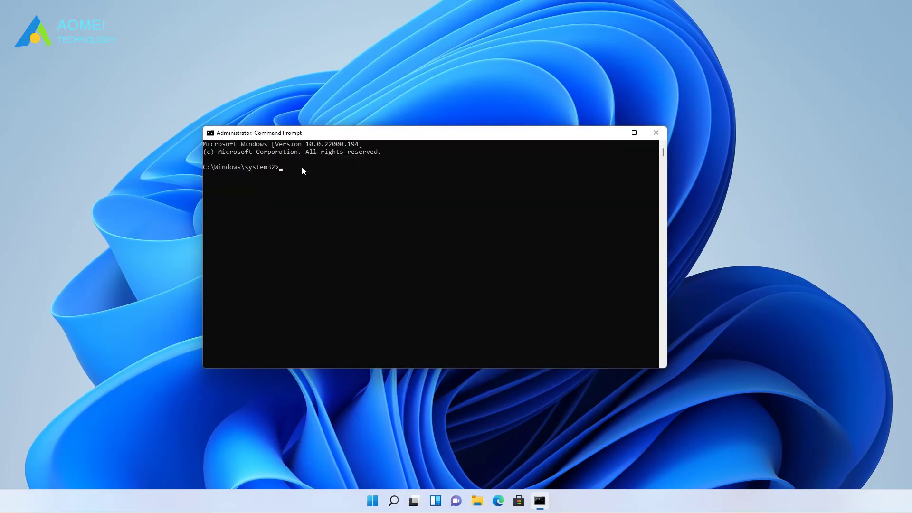
Step: Enter 'shutdown /r /o', erase it, and enter 'reagentc /boottore' instead
type("shutdown /r /o")
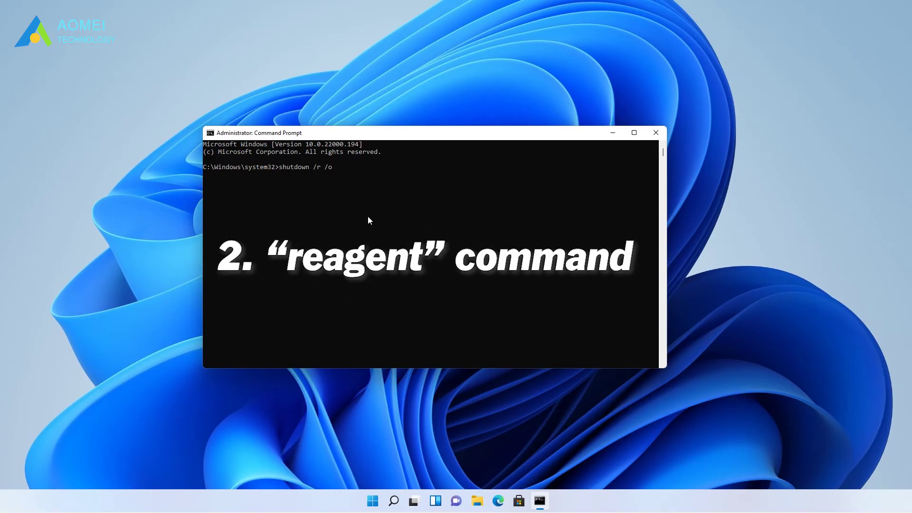
key("BackSpace")
key("BackSpace")
key("BackSpace")
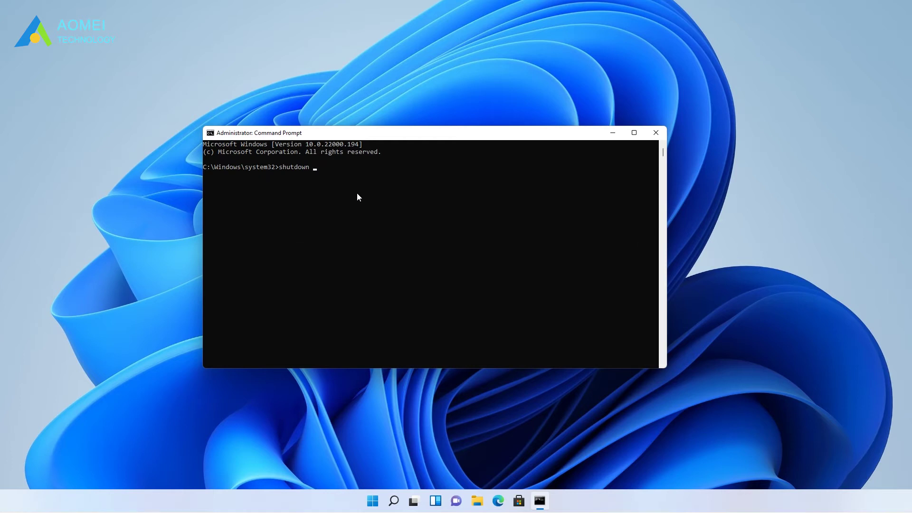
key("BackSpace")
key("BackSpace")
key("BackSpace")
key("BackSpace")
key("BackSpace")
key("BackSpace")
key("BackSpace")
key("BackSpace")
key("BackSpace")
type("reagentc /boottore")
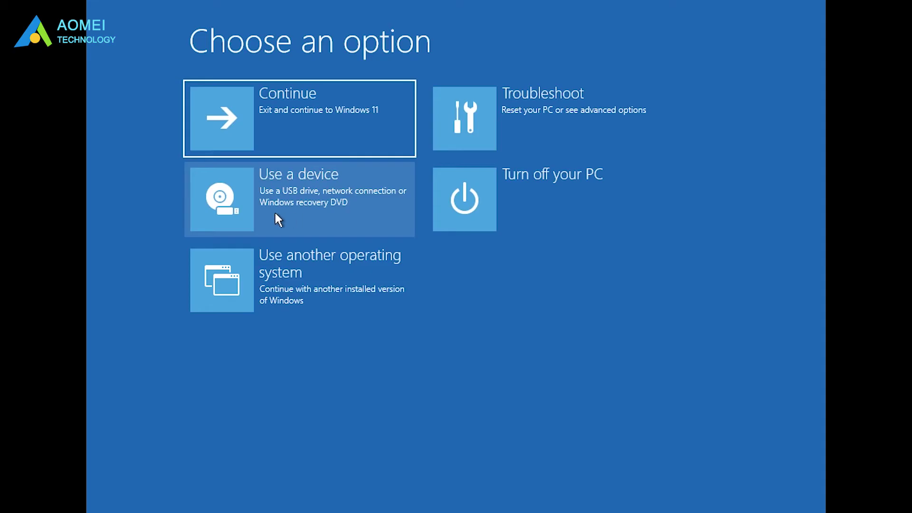
left_click(389, 212)
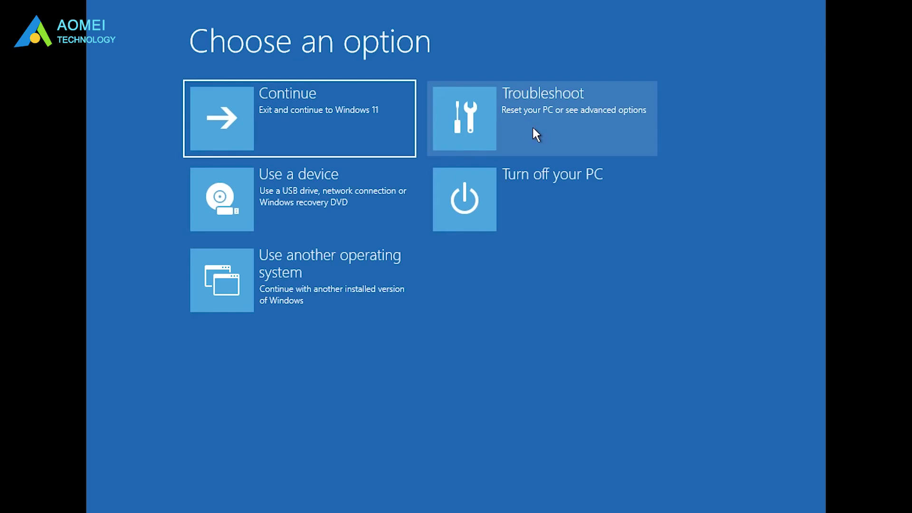
left_click(535, 135)
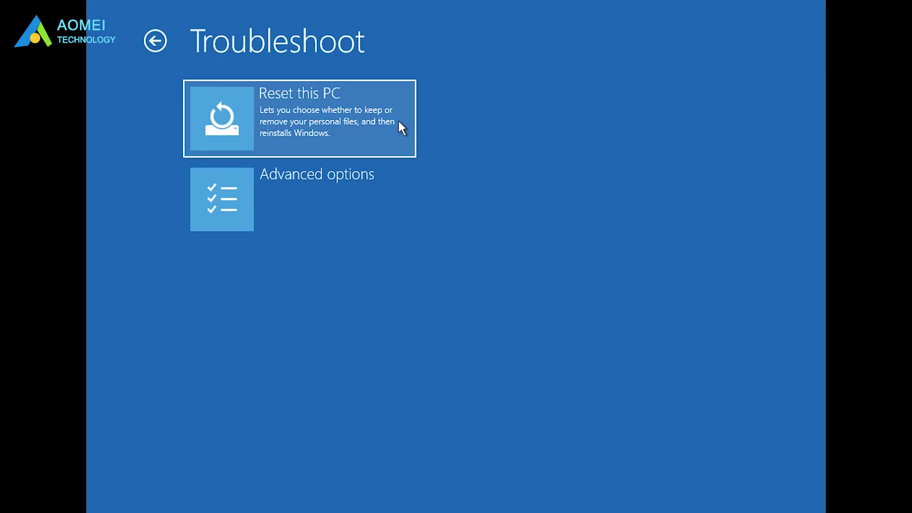
left_click(315, 200)
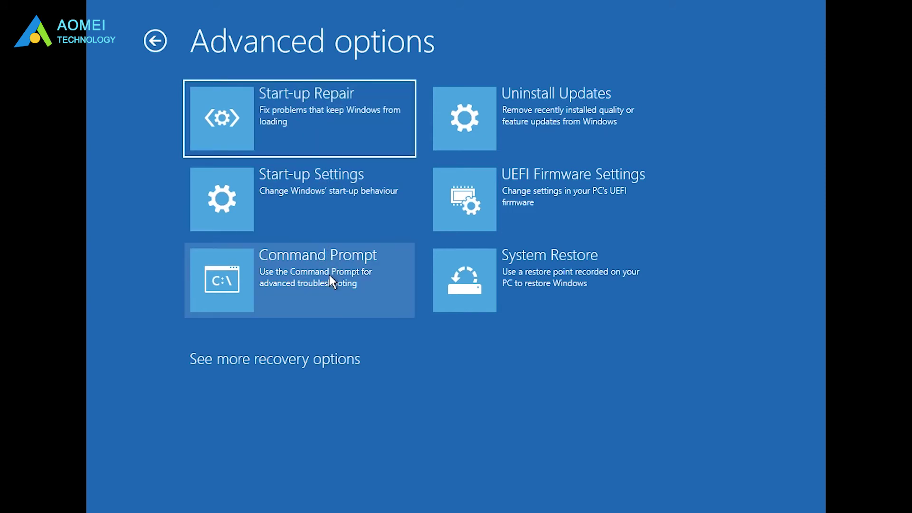
left_click(151, 42)
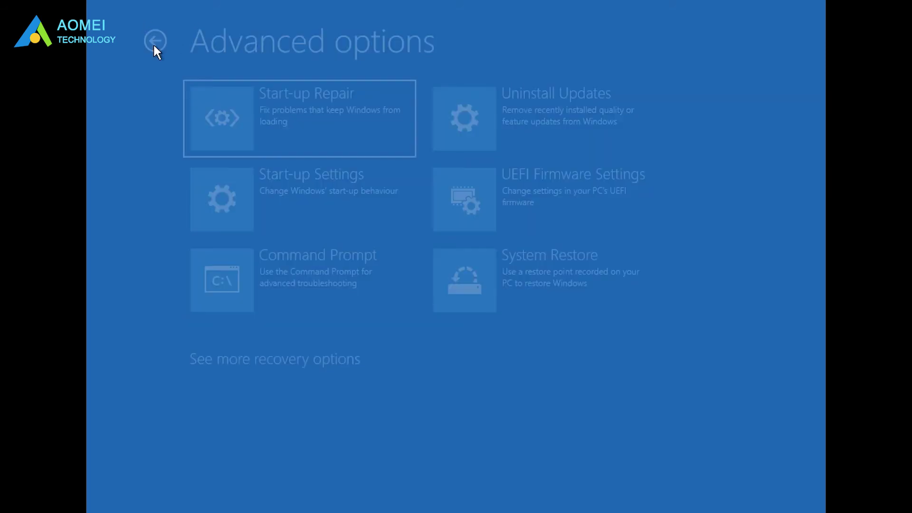
left_click(154, 42)
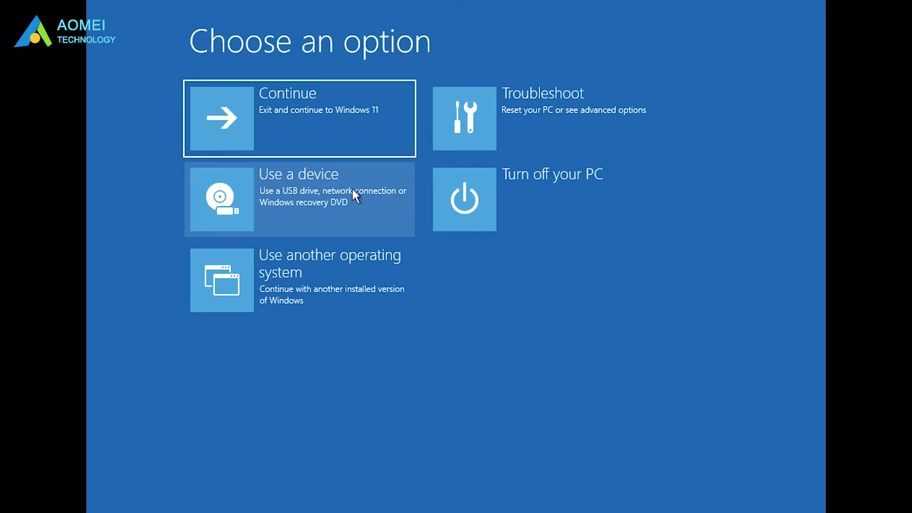
Step: Under Troubleshoot, view the Reset this PC choices and return
left_click(525, 122)
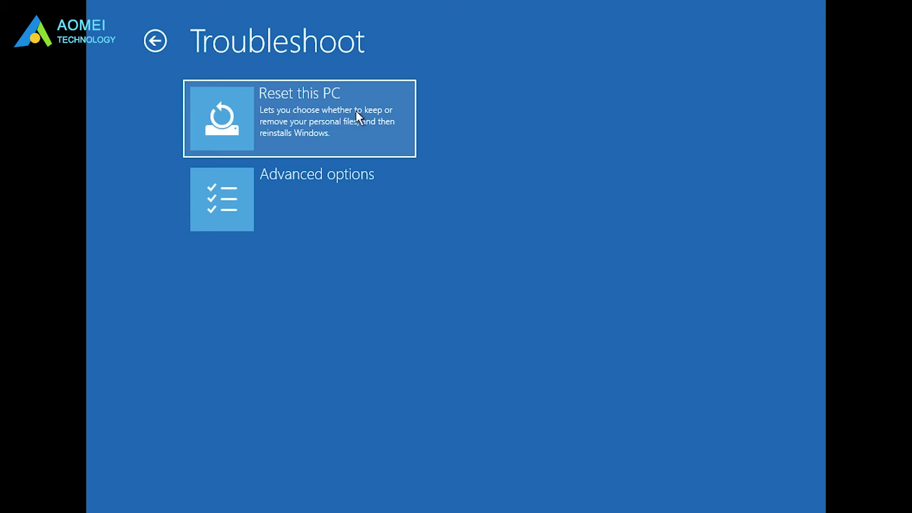
left_click(389, 111)
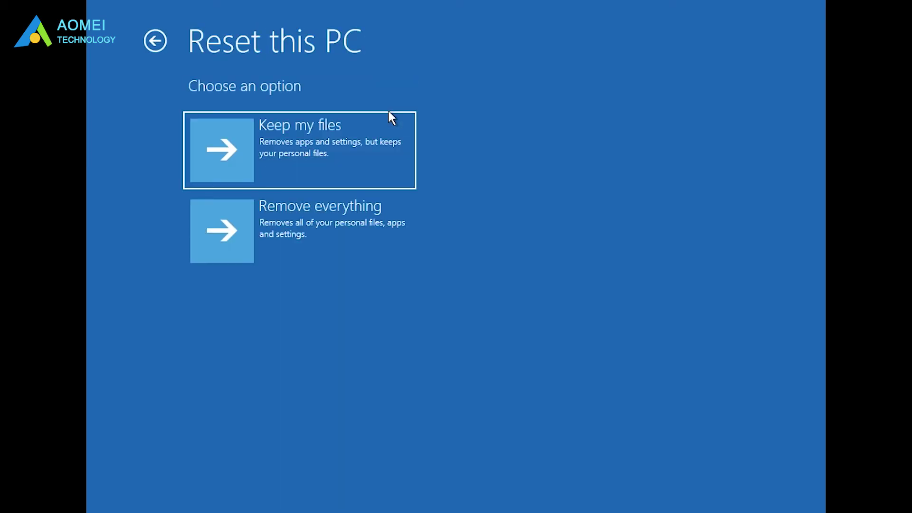
left_click(160, 39)
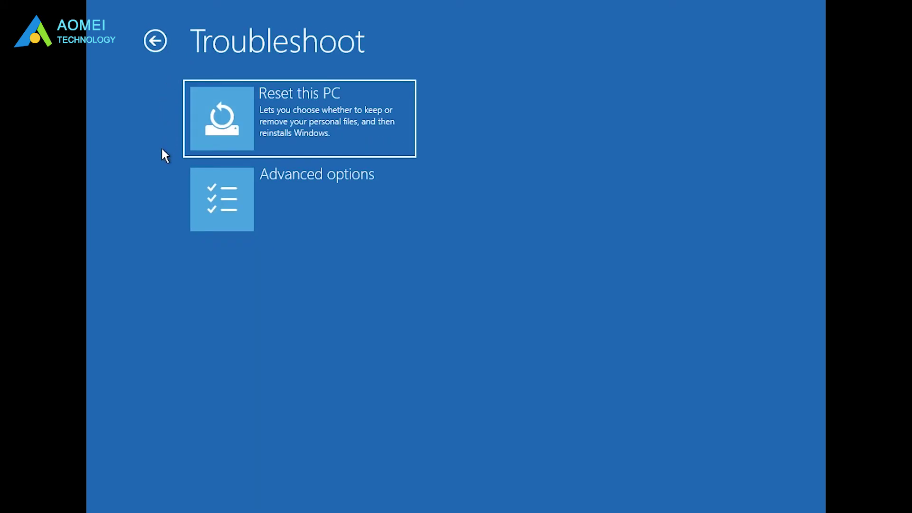
Step: Preview System Restore from Advanced options, cancel it, and reveal the additional recovery options
left_click(286, 223)
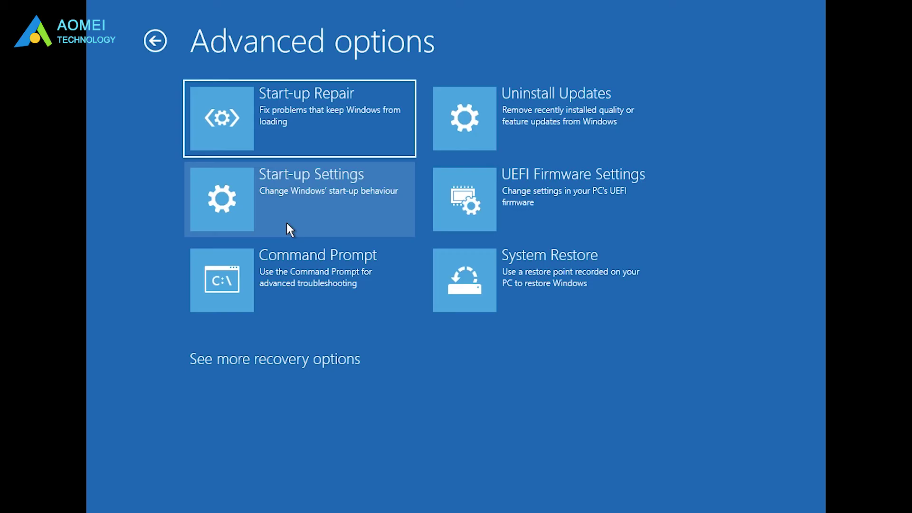
left_click(546, 294)
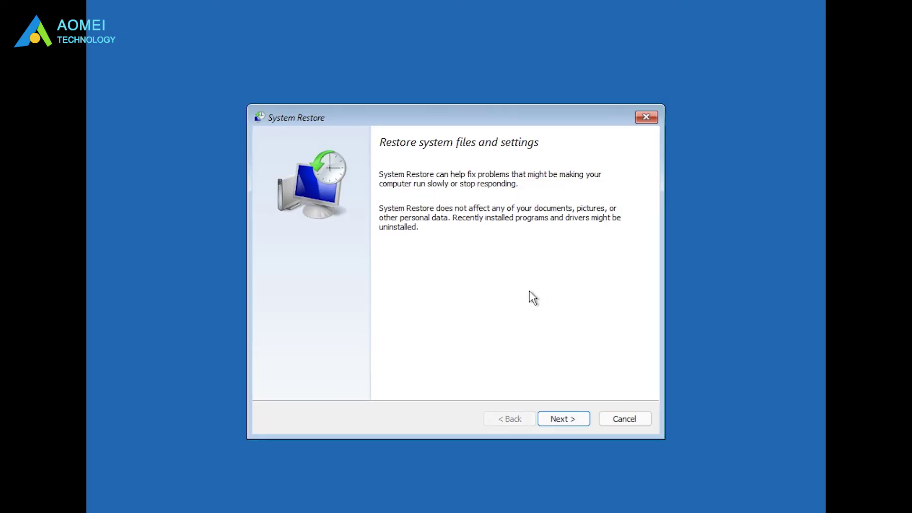
left_click(645, 426)
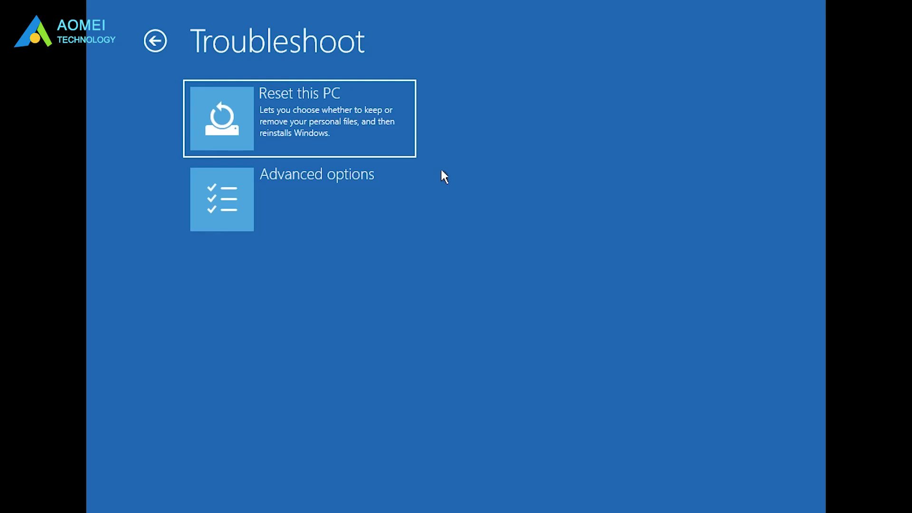
left_click(358, 192)
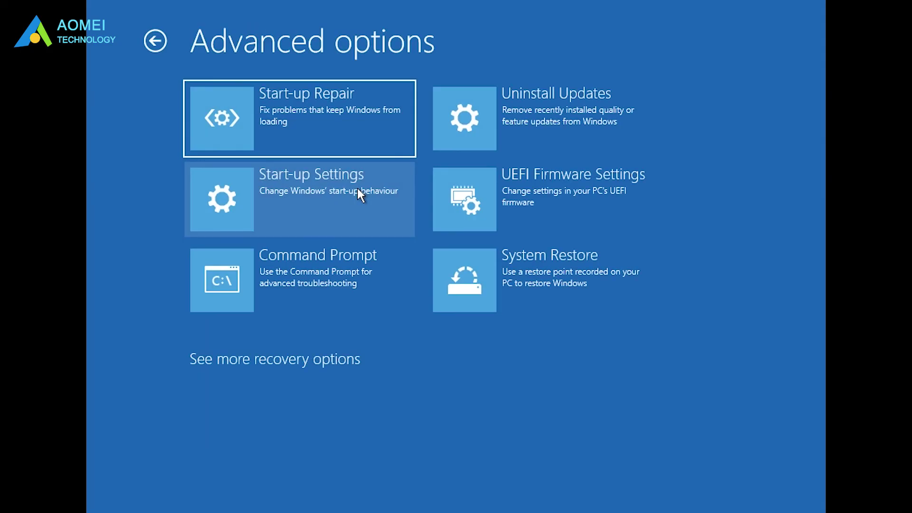
left_click(342, 358)
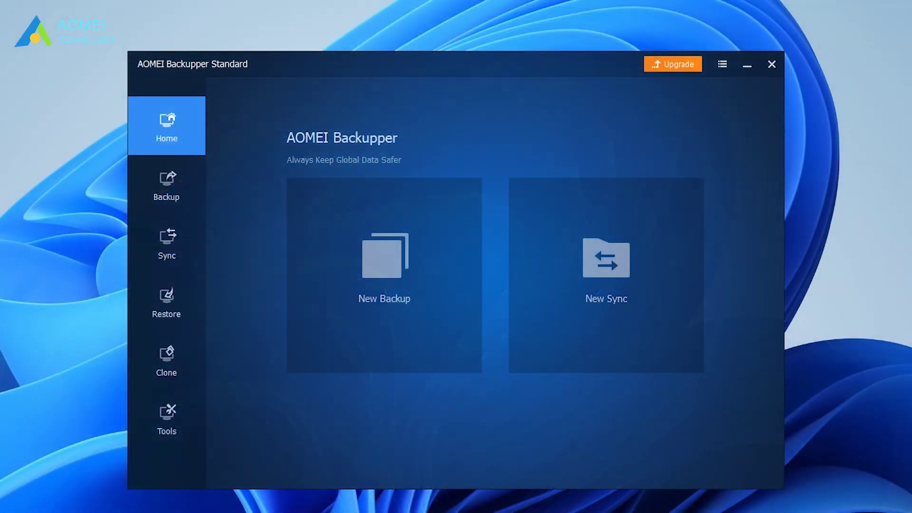
Step: Under Tools > Recovery Environment, enable the boot option with a 3-second boot menu time
left_click(176, 428)
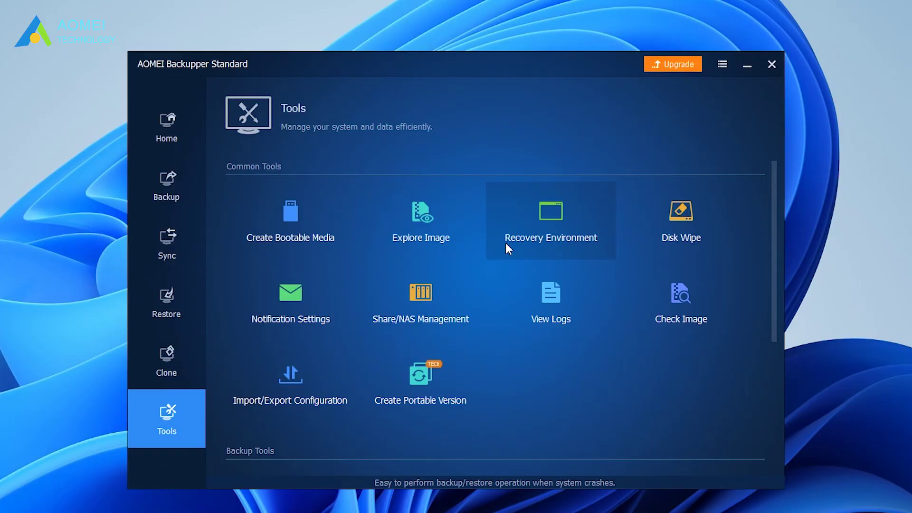
left_click(599, 248)
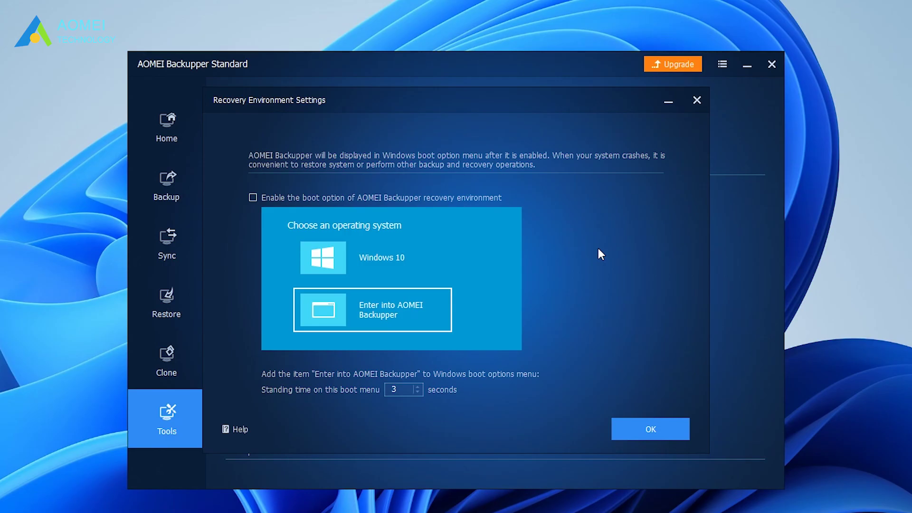
left_click(254, 197)
left_click_drag(406, 387, 378, 393)
left_click(667, 429)
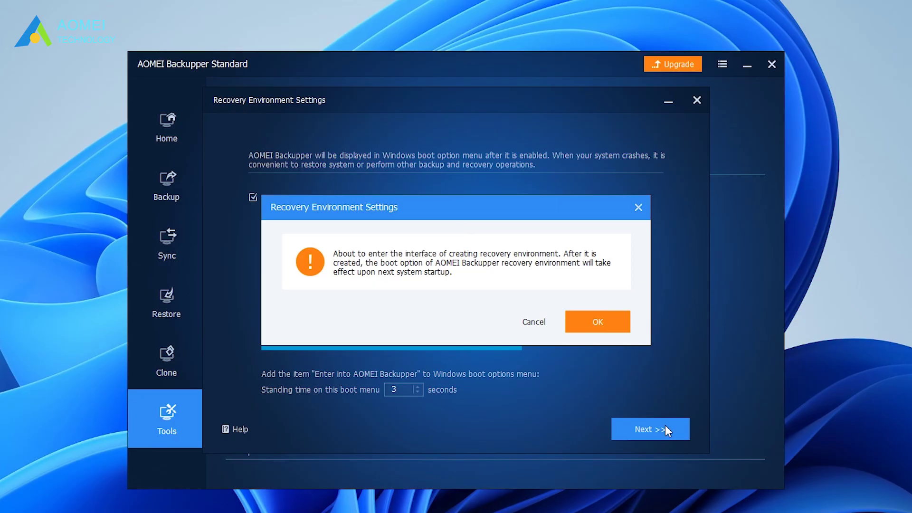
Step: Confirm creation so the recovery environment build starts preparing the WinPE image
left_click(607, 326)
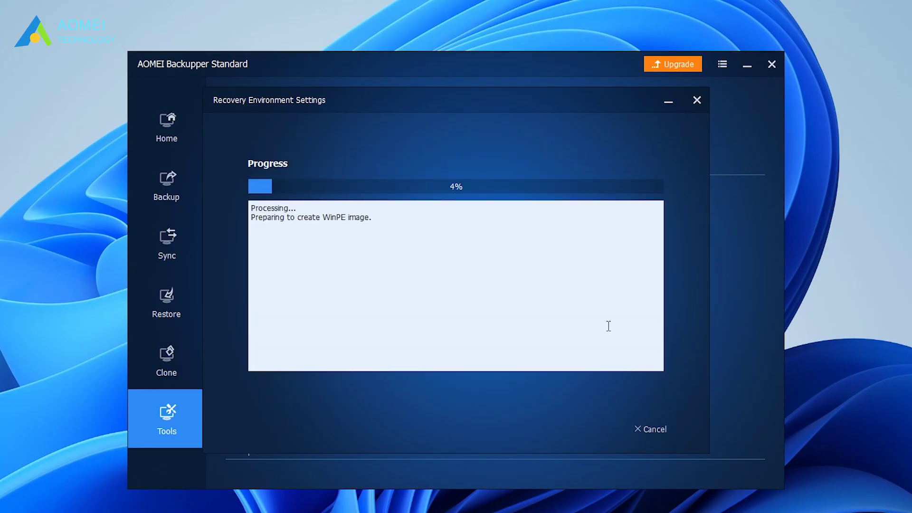